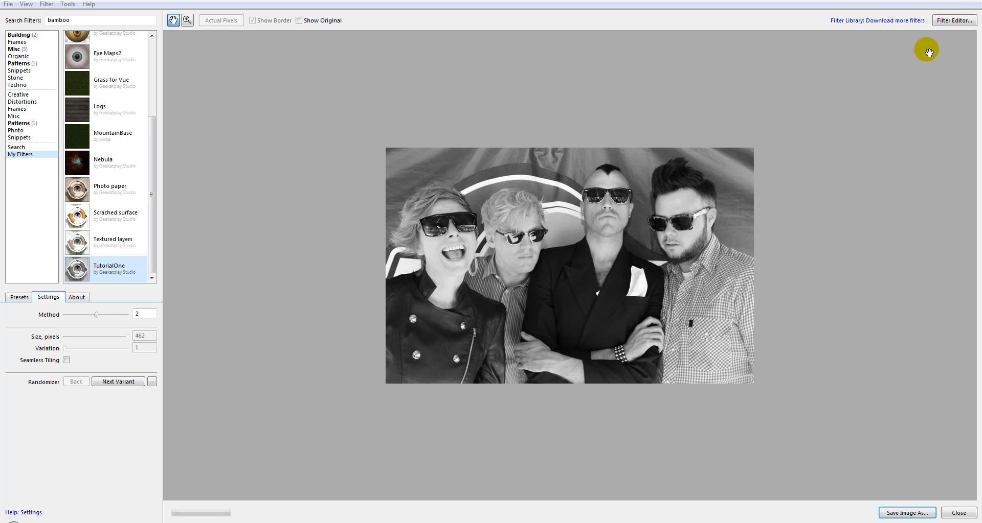
Open the Filter Editor with a new filter and reposition the Result component in the workspace
click(948, 23)
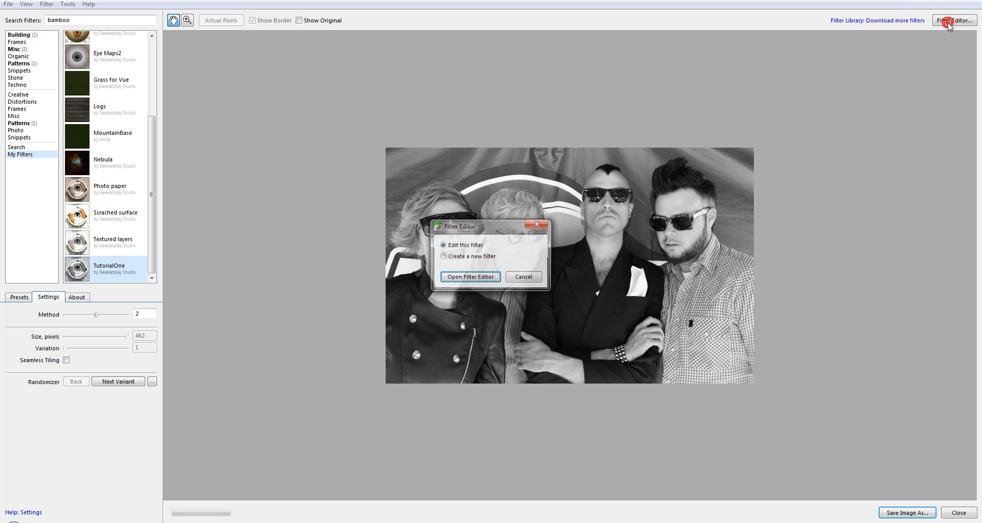
click(474, 257)
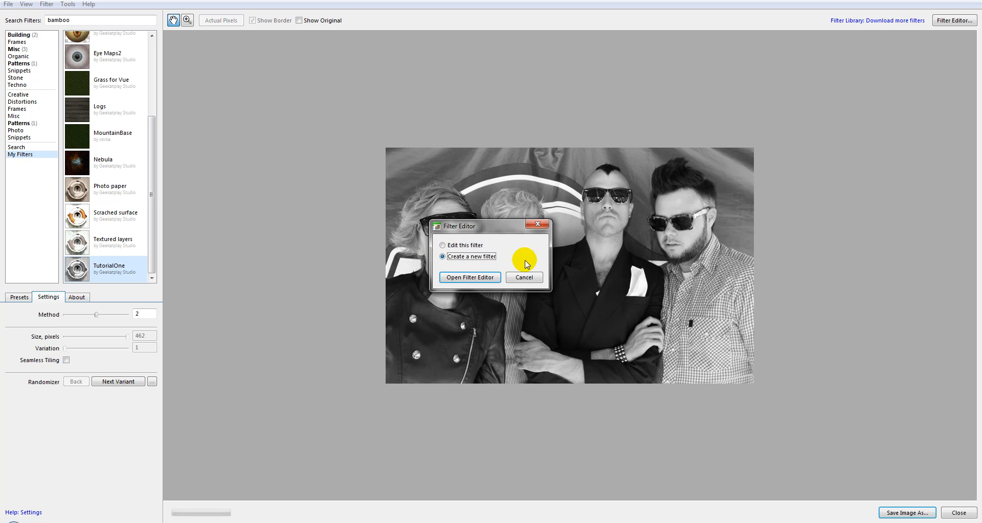
click(476, 279)
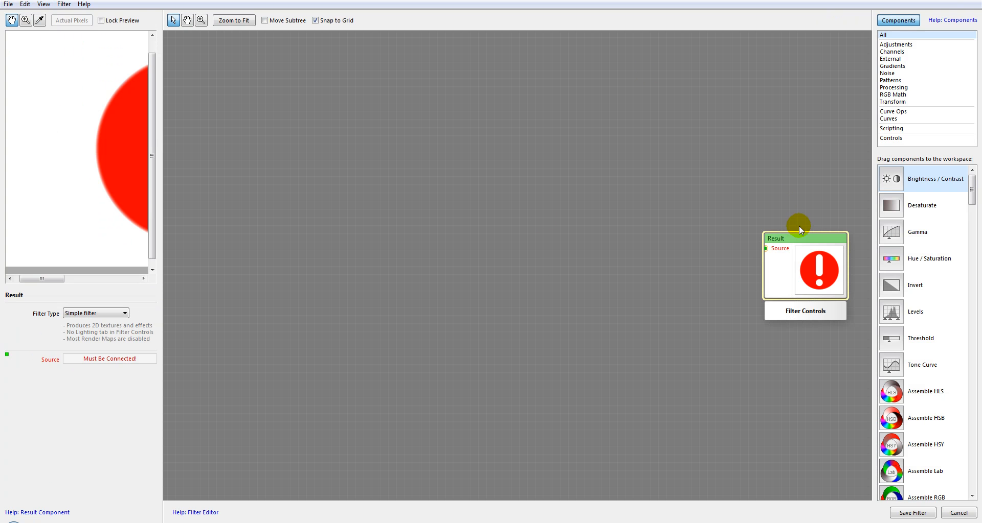
drag(800, 228, 783, 195)
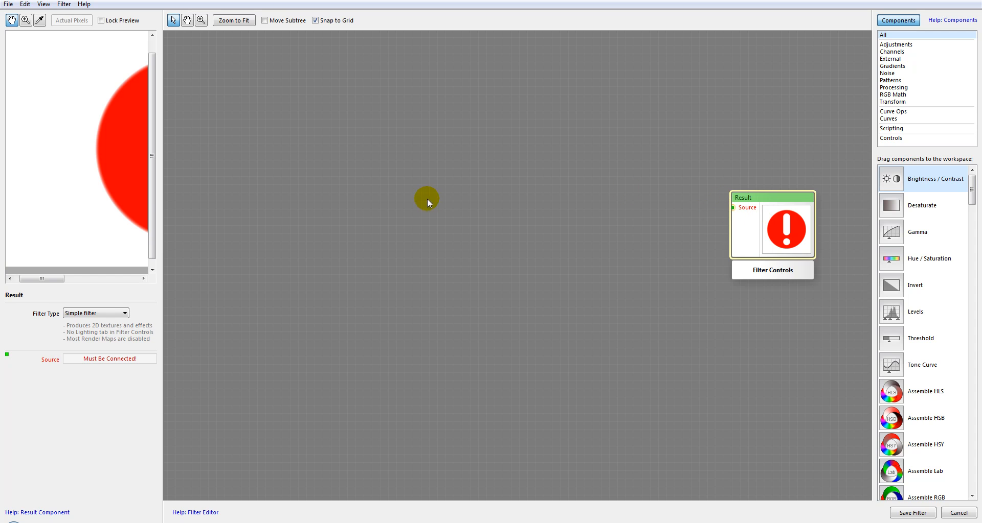
click(347, 201)
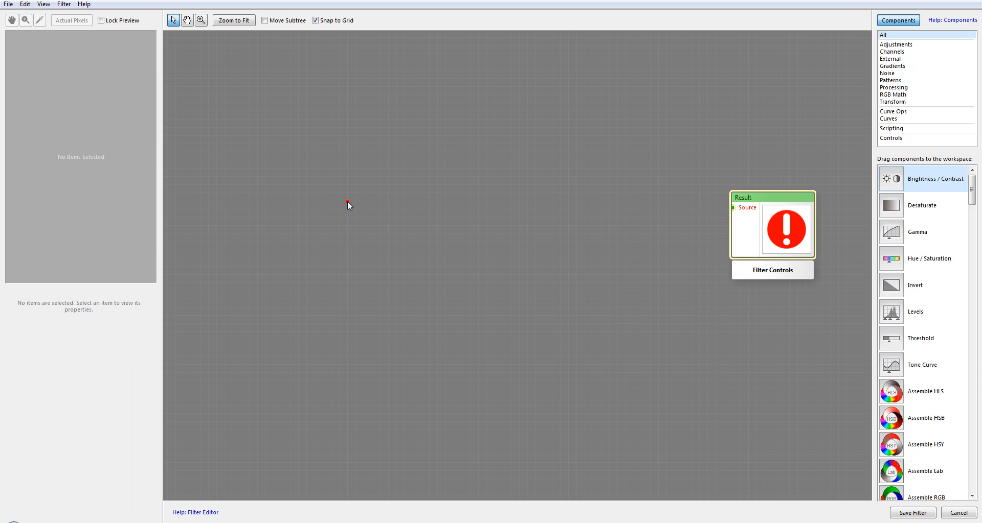
Add an External Image component to the workspace and line it up level with the Result component
click(894, 58)
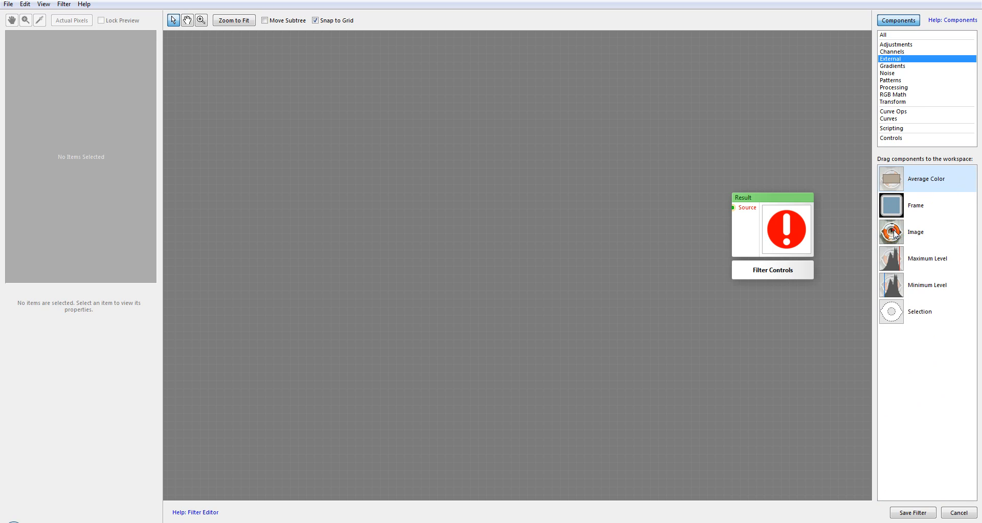
click(893, 231)
drag(893, 236, 338, 200)
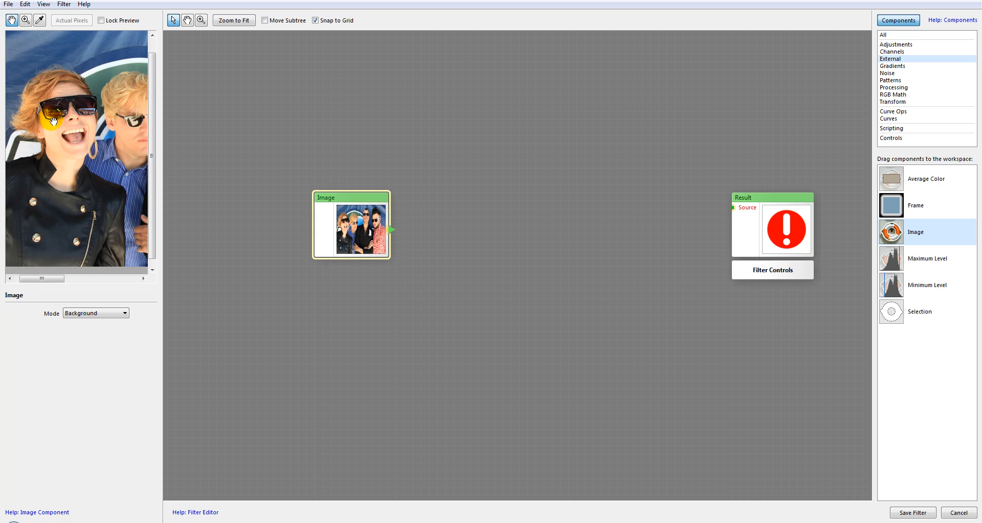
scroll(53, 122, down, 1)
scroll(55, 123, down, 1)
scroll(55, 123, up, 1)
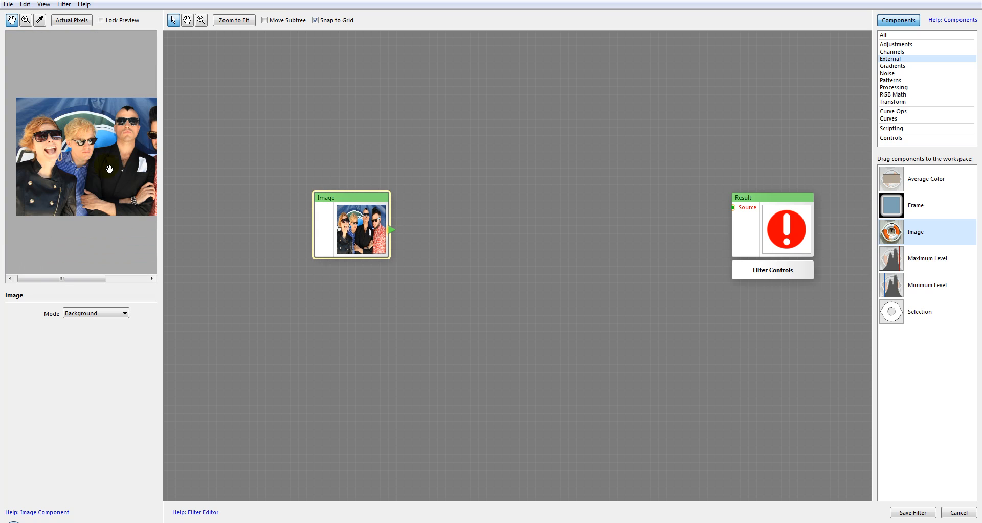
drag(119, 169, 99, 207)
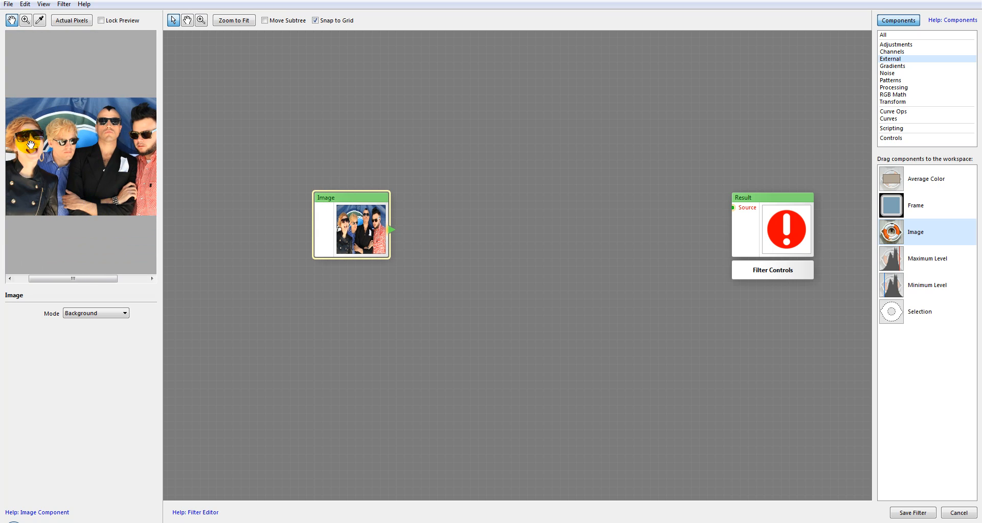
drag(354, 202, 371, 211)
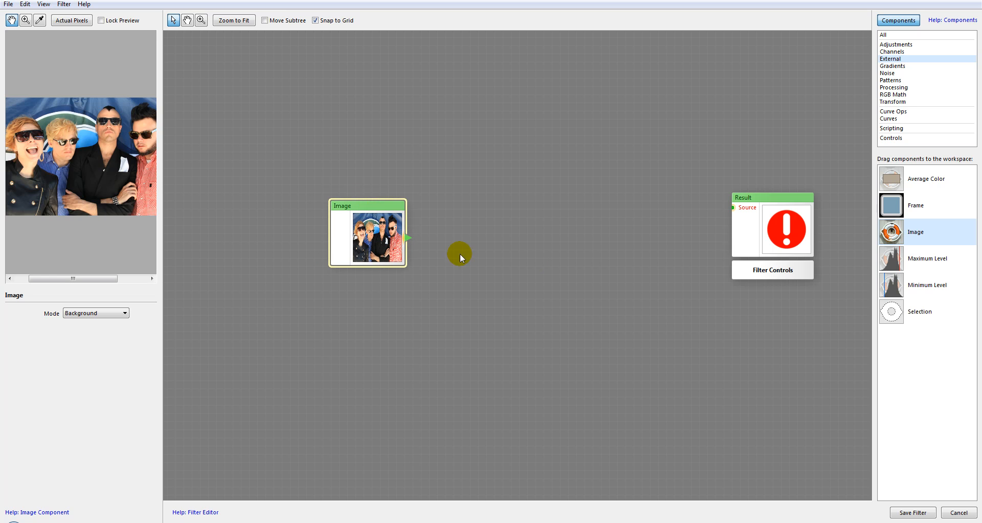
drag(760, 202, 759, 211)
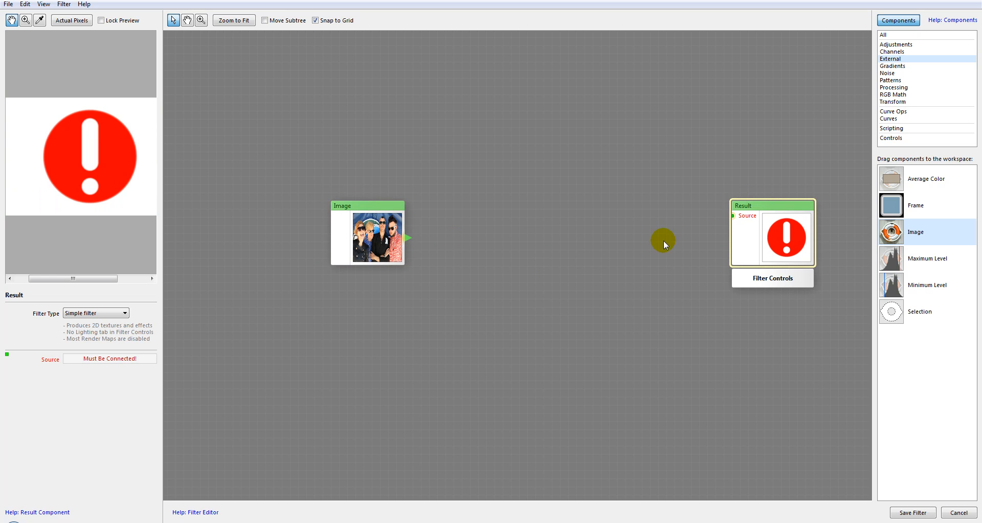
Try out a connection from the Image component to the Result's Source input and remove it again
drag(695, 232, 732, 216)
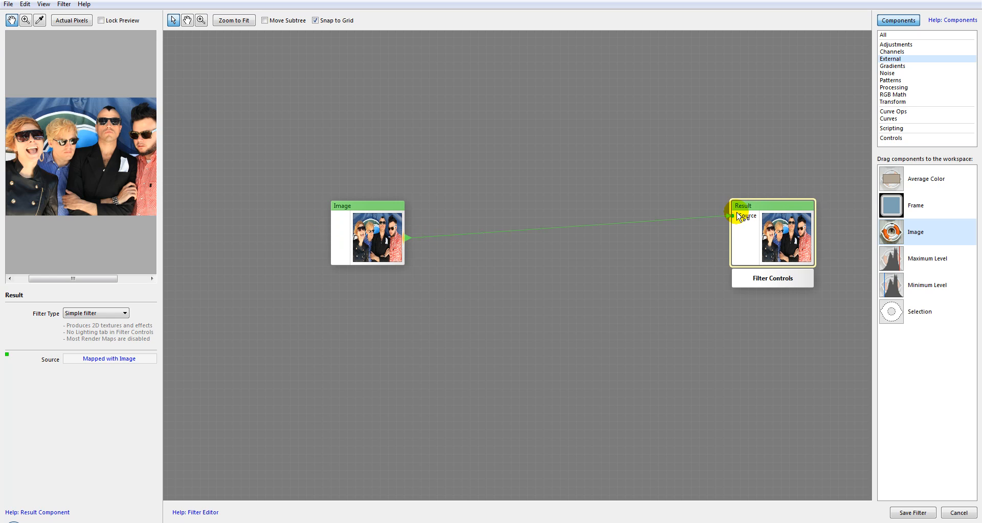
drag(643, 191, 627, 191)
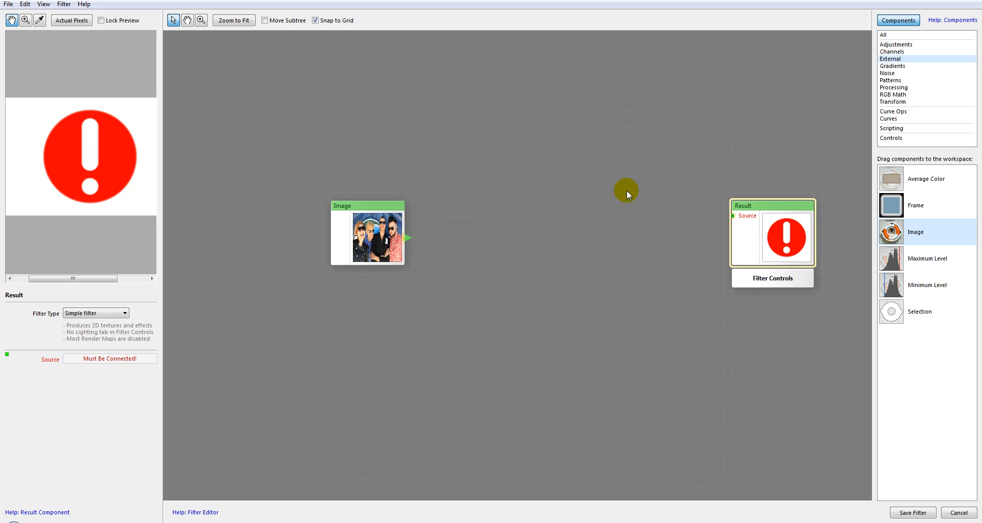
Add Hue / Saturation, Brightness / Contrast, Levels and Tone Curve adjustment components between the Image and Result components
click(892, 45)
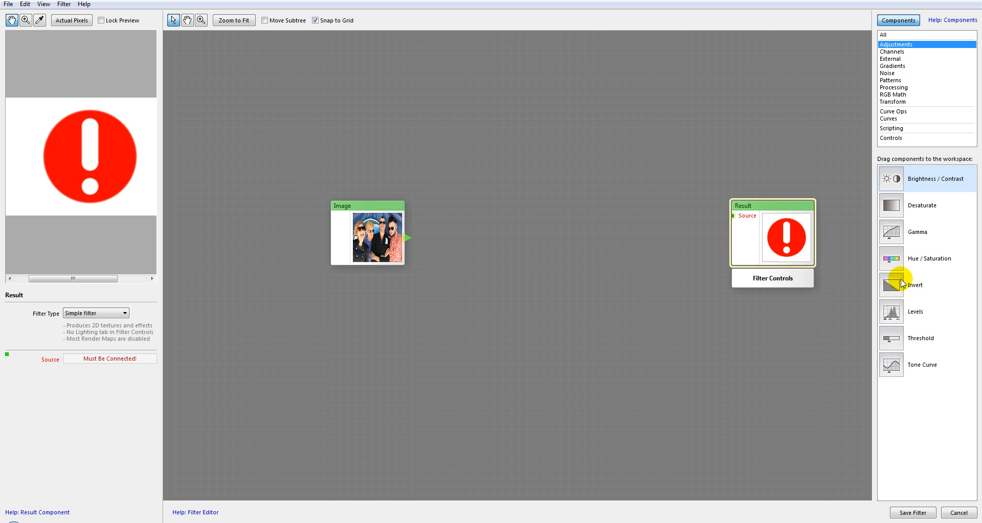
drag(899, 262, 537, 137)
drag(898, 179, 552, 231)
drag(899, 313, 532, 307)
drag(888, 367, 542, 396)
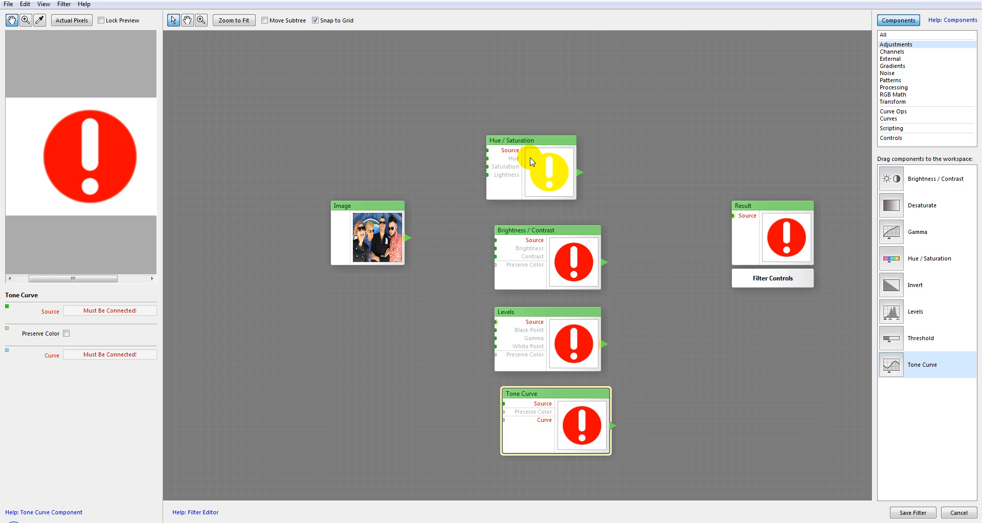
Arrange the four adjustment components in a tightly spaced column with their input sides aligned
drag(529, 157, 530, 125)
drag(559, 219, 549, 178)
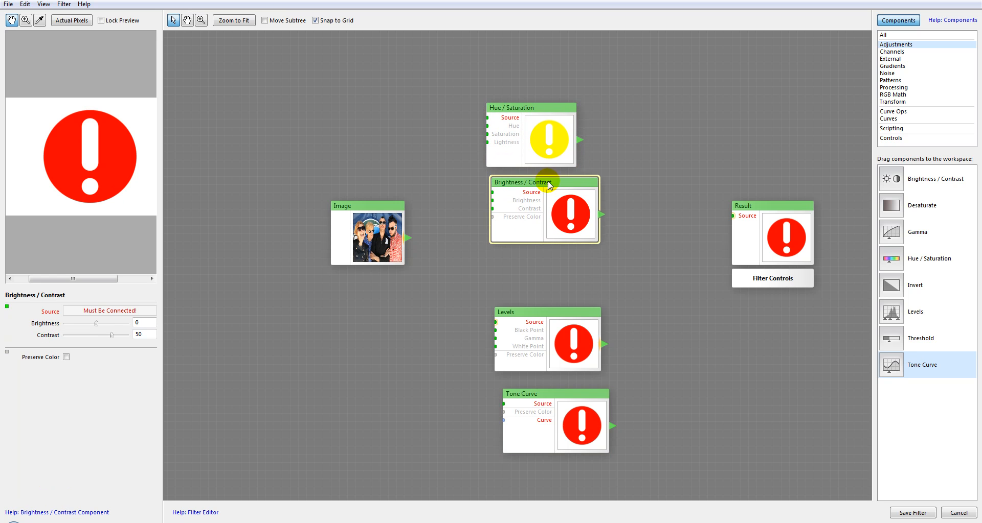
drag(552, 318, 552, 260)
drag(538, 399, 537, 333)
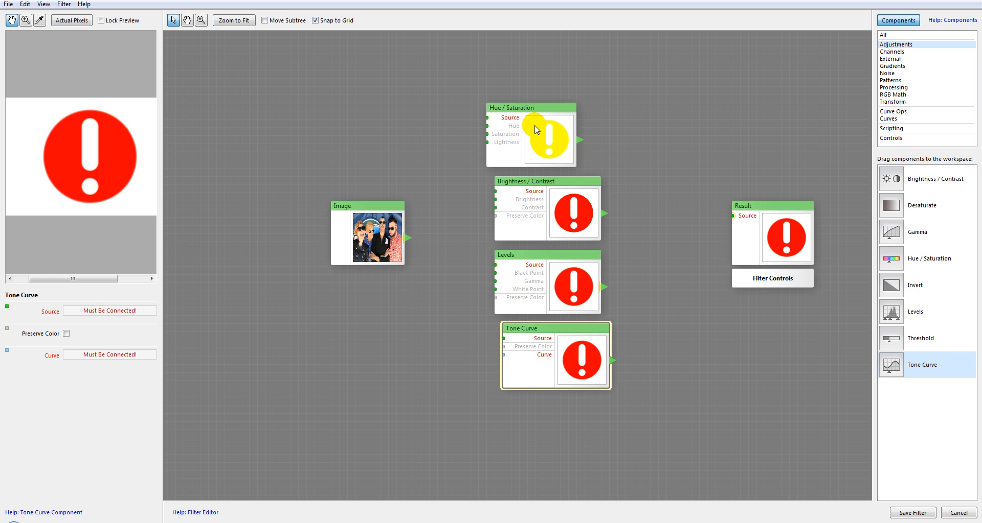
drag(513, 108, 529, 109)
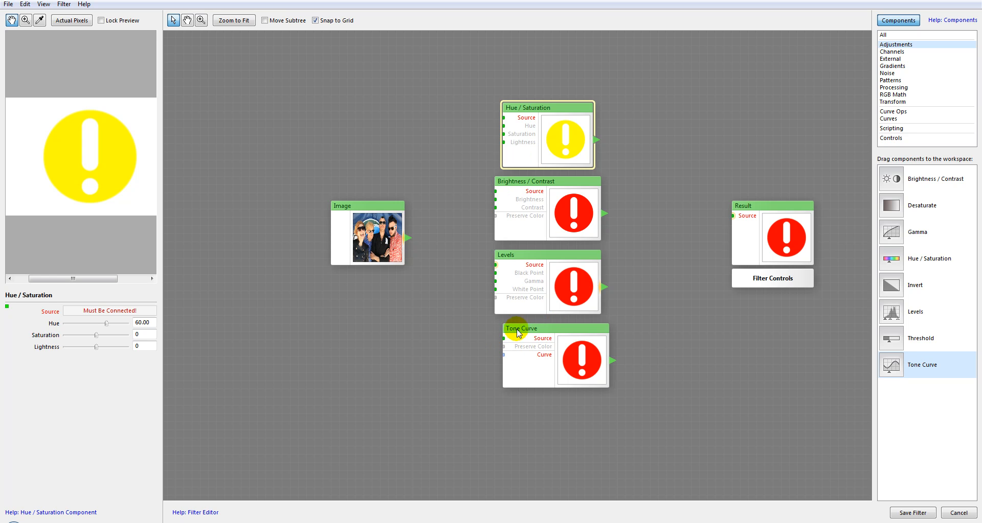
drag(551, 330, 510, 335)
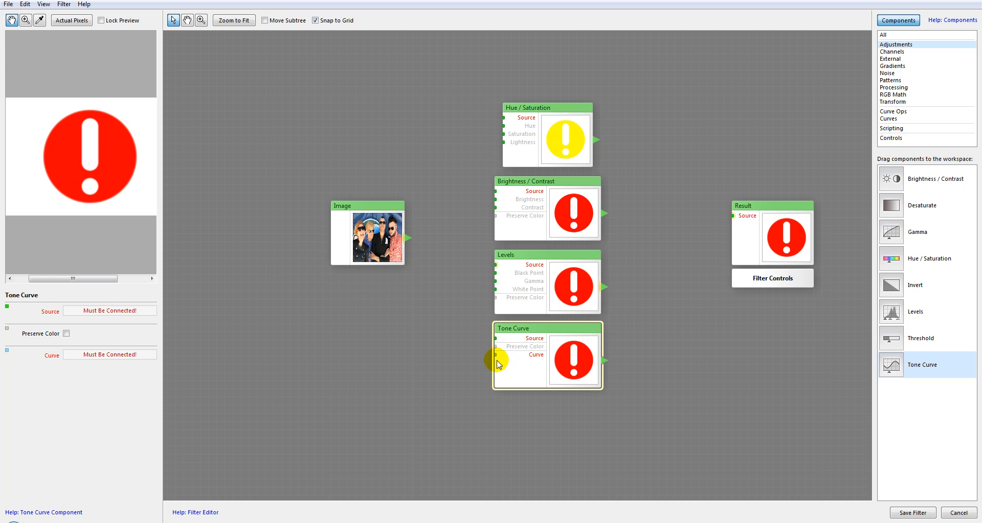
drag(551, 106, 543, 108)
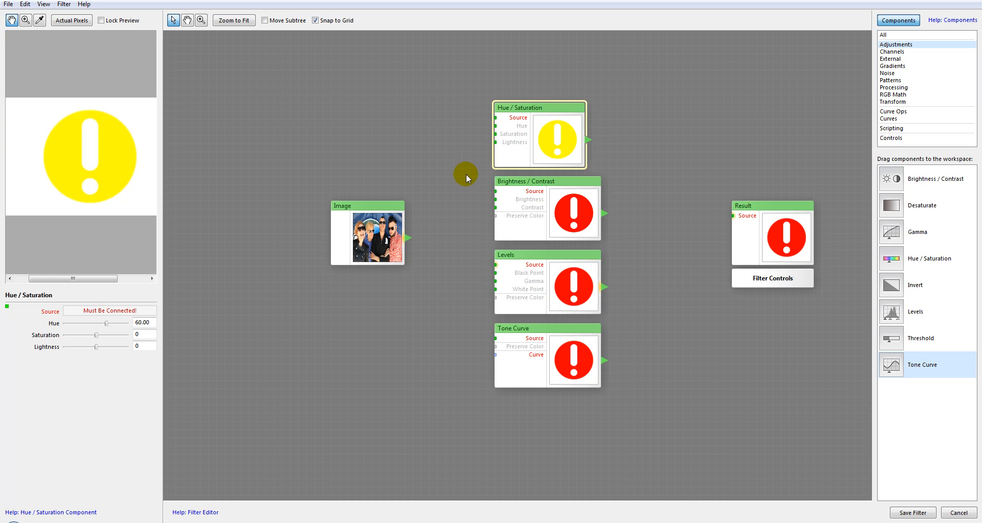
Move the Image component up level with Brightness / Contrast and connect its output to the Source input of all four adjustment components
drag(363, 202, 353, 176)
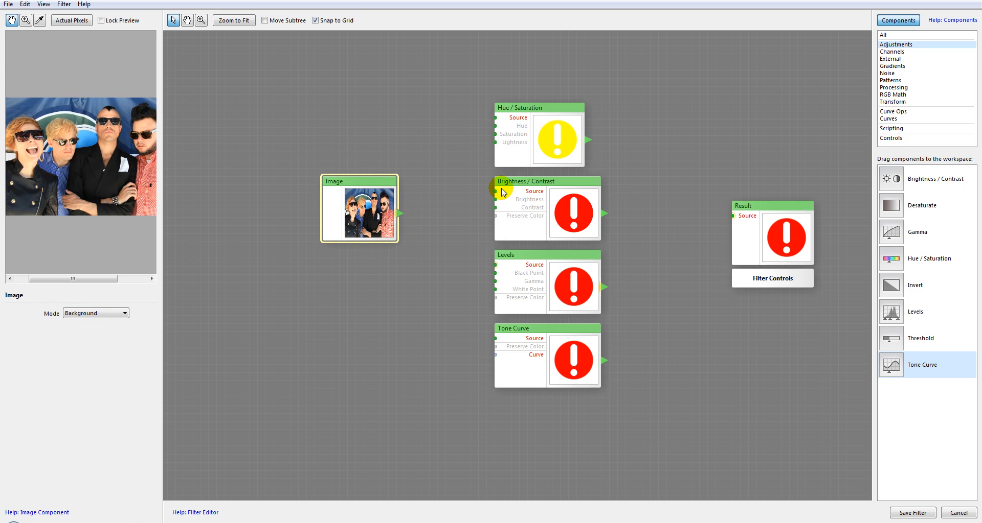
drag(400, 218, 491, 118)
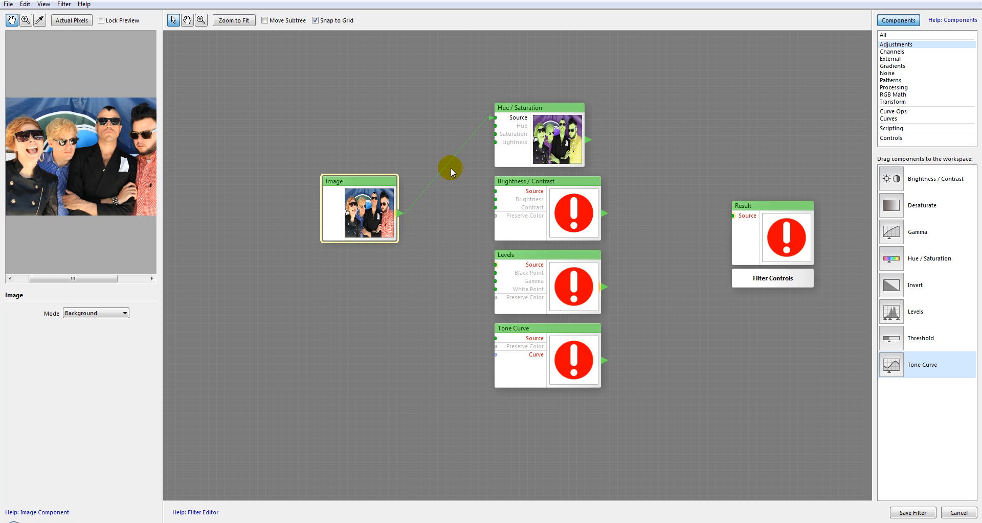
drag(400, 217, 492, 192)
drag(400, 215, 497, 265)
drag(400, 213, 495, 339)
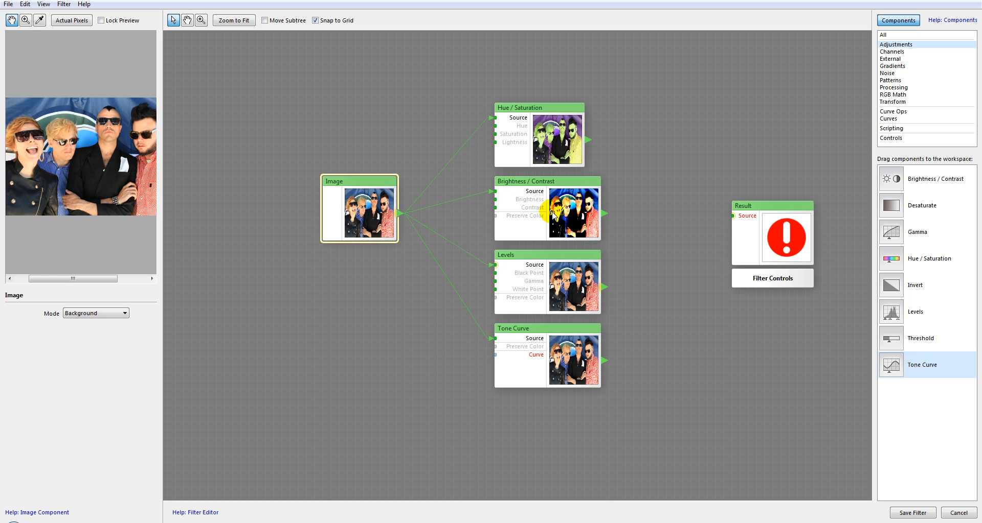
Nudge the Hue / Saturation component in the column and set its Hue to 0, Saturation to 52 and Lightness to 4
drag(566, 107, 582, 108)
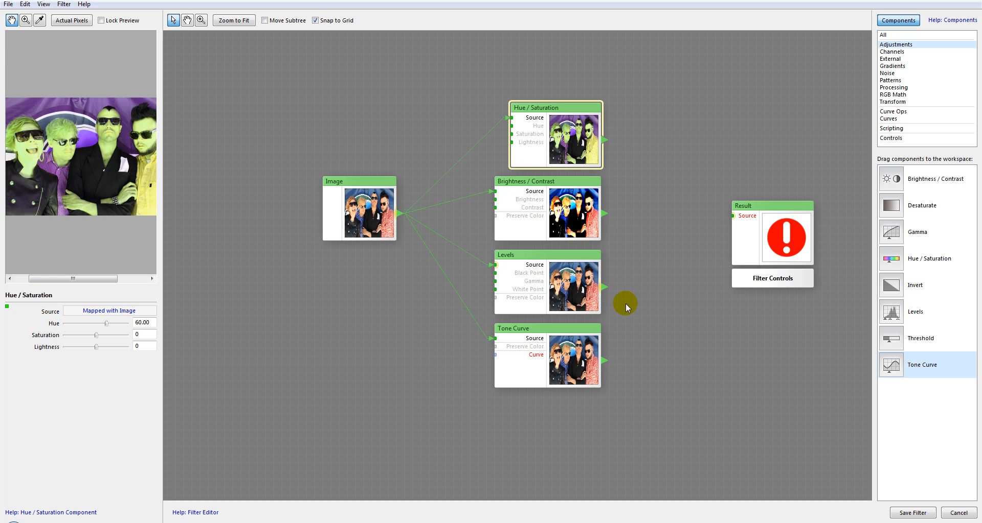
drag(552, 105, 543, 105)
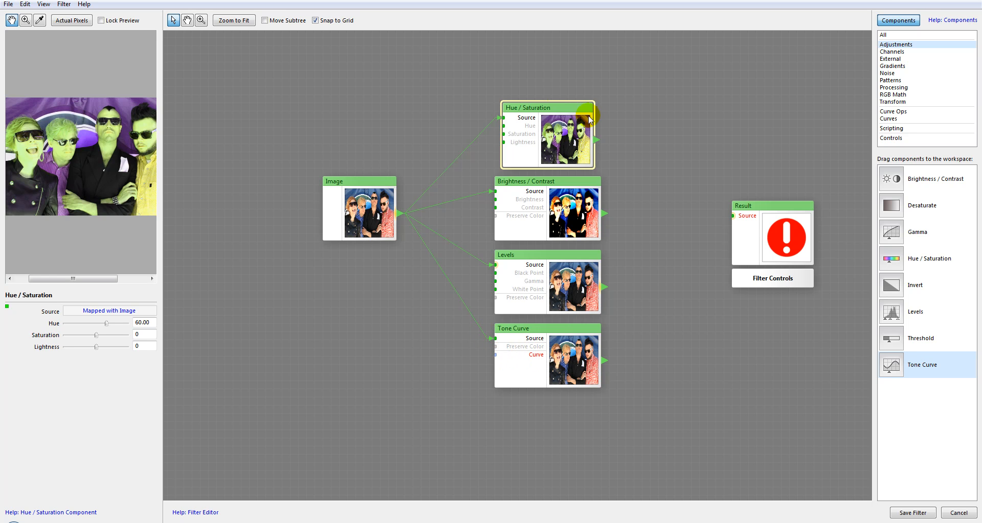
drag(549, 106, 553, 104)
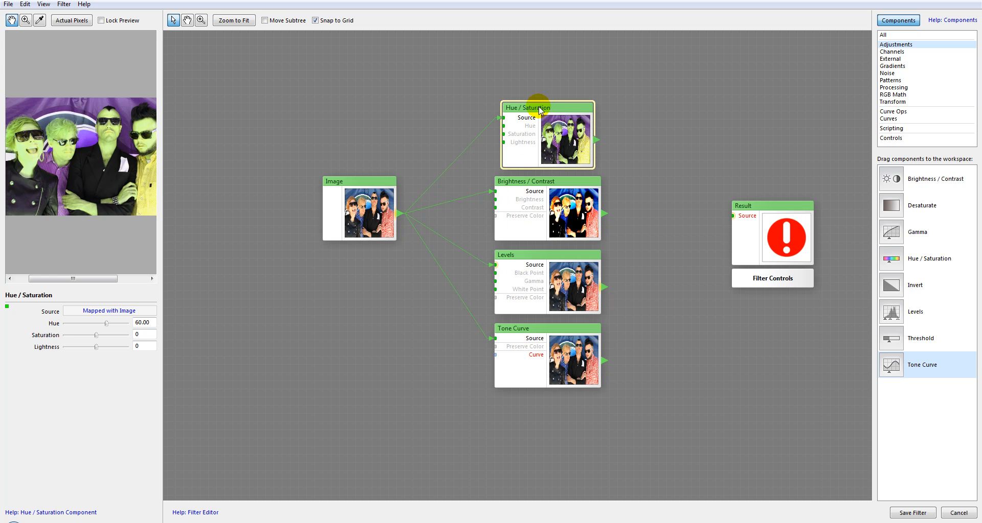
mouse_move(96, 335)
mouse_down()
mouse_move(109, 337)
mouse_move(102, 322)
mouse_move(87, 321)
mouse_move(99, 325)
mouse_move(90, 350)
mouse_move(83, 344)
mouse_move(107, 346)
mouse_move(97, 346)
mouse_move(112, 335)
mouse_up()
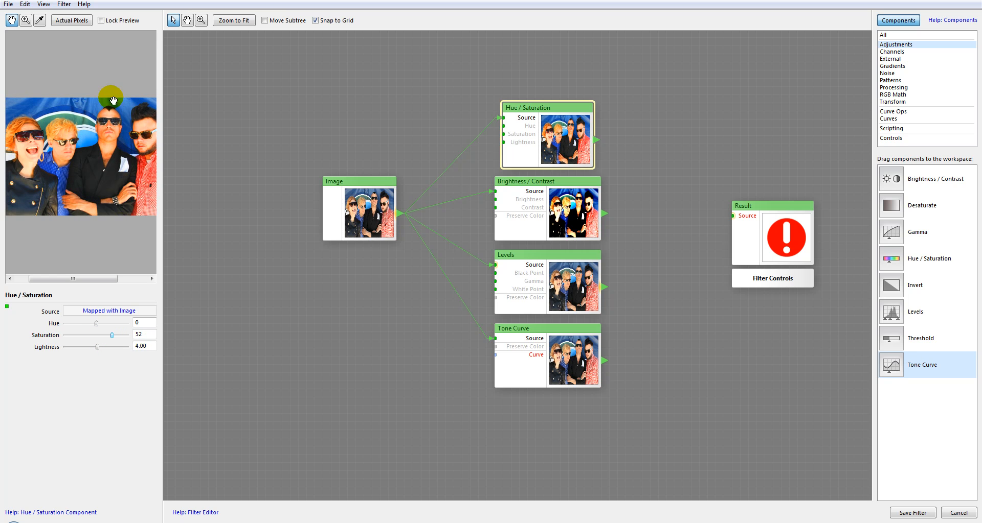
Add two Slider controls and connect them to the Contrast and Brightness inputs of the Brightness / Contrast component
click(547, 183)
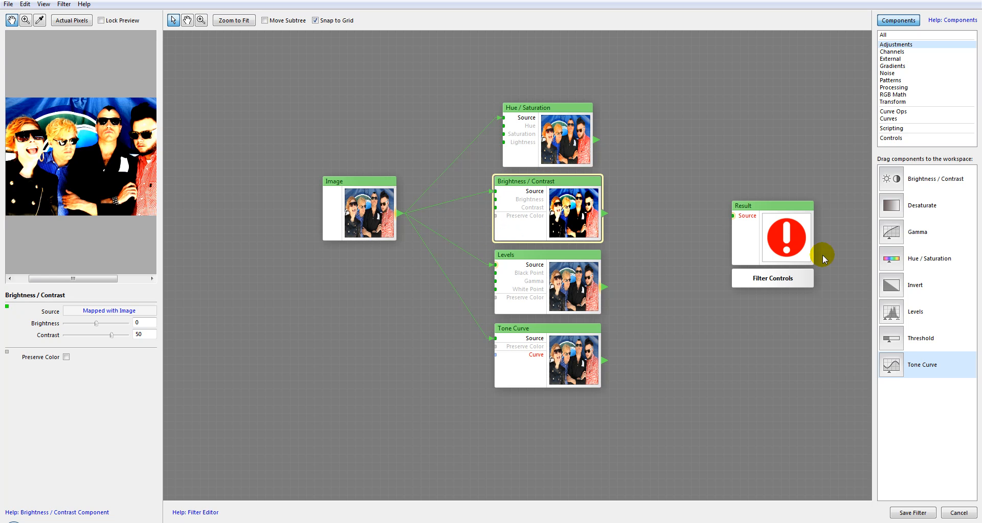
click(895, 138)
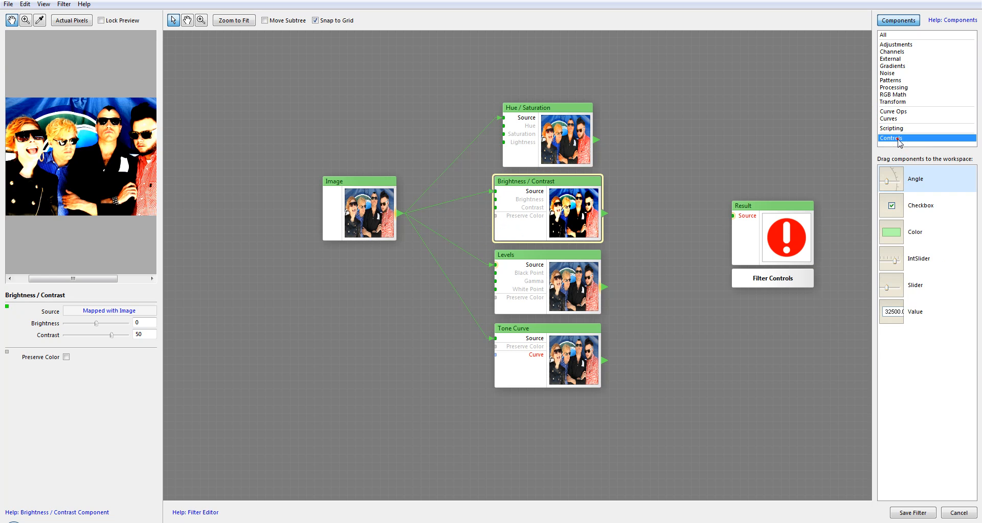
drag(898, 286, 352, 322)
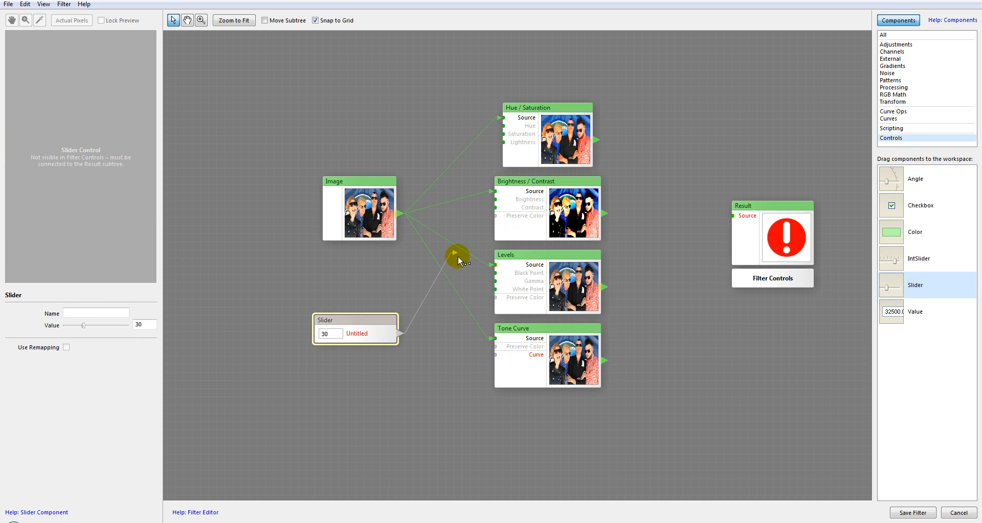
drag(477, 213, 492, 208)
click(371, 321)
mouse_move(885, 282)
mouse_down()
mouse_move(344, 373)
mouse_move(389, 375)
mouse_move(353, 372)
mouse_move(464, 288)
mouse_move(477, 202)
mouse_move(492, 200)
mouse_up()
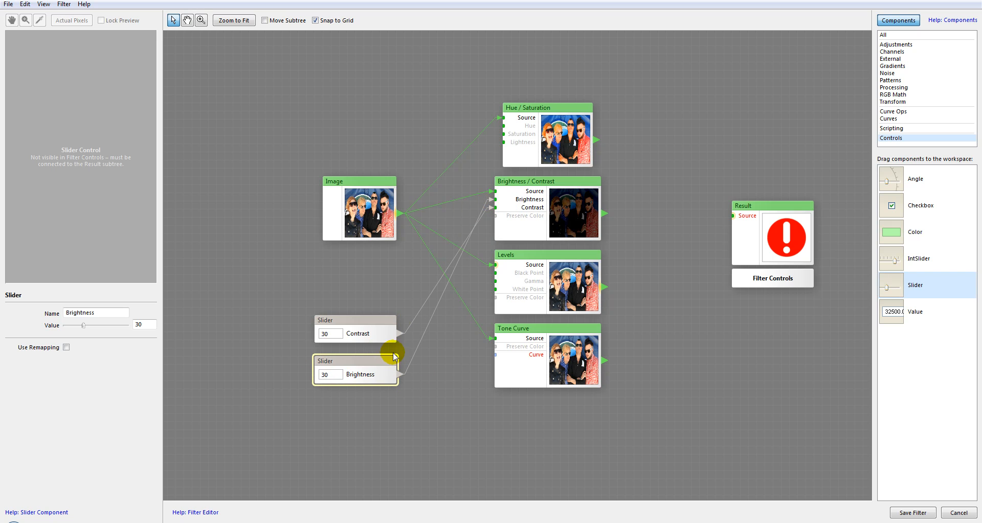
Set the Brightness slider to 46 and the Contrast slider to 37, and move both up beneath the Image component
mouse_move(83, 325)
mouse_down()
mouse_move(103, 327)
mouse_move(88, 327)
mouse_up()
click(366, 318)
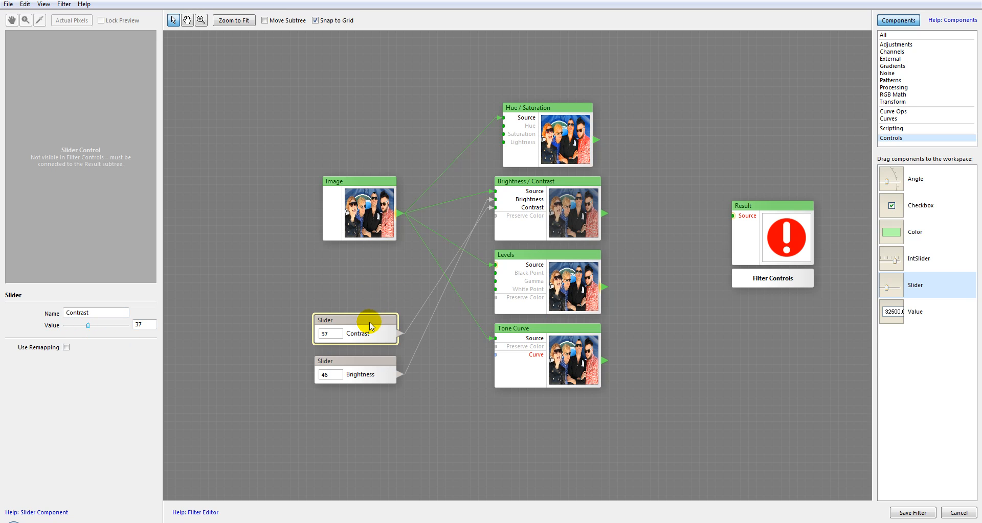
drag(369, 320, 369, 281)
click(366, 361)
drag(360, 365, 359, 324)
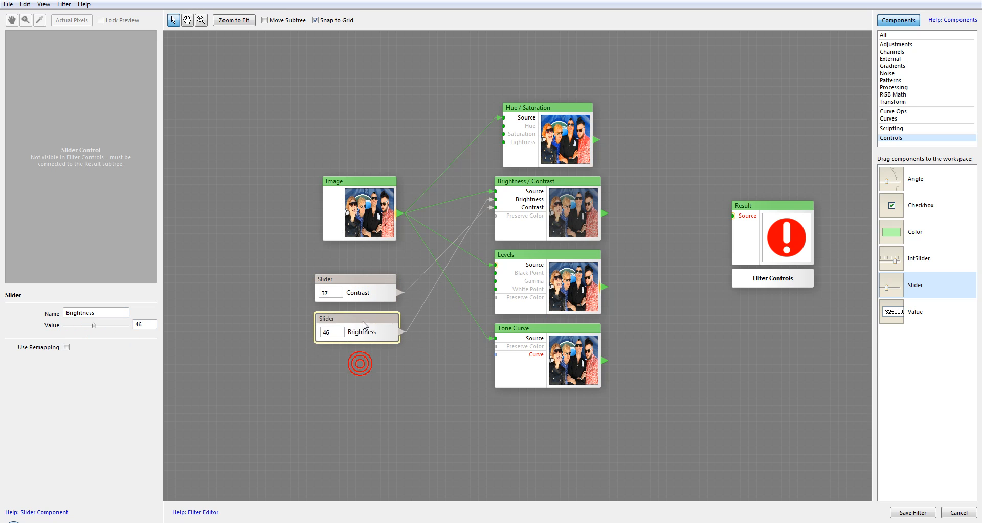
Set the Levels component's Gamma to -30 and its White Point to 80
click(535, 261)
mouse_move(76, 335)
mouse_down()
mouse_move(102, 336)
mouse_move(87, 340)
mouse_up()
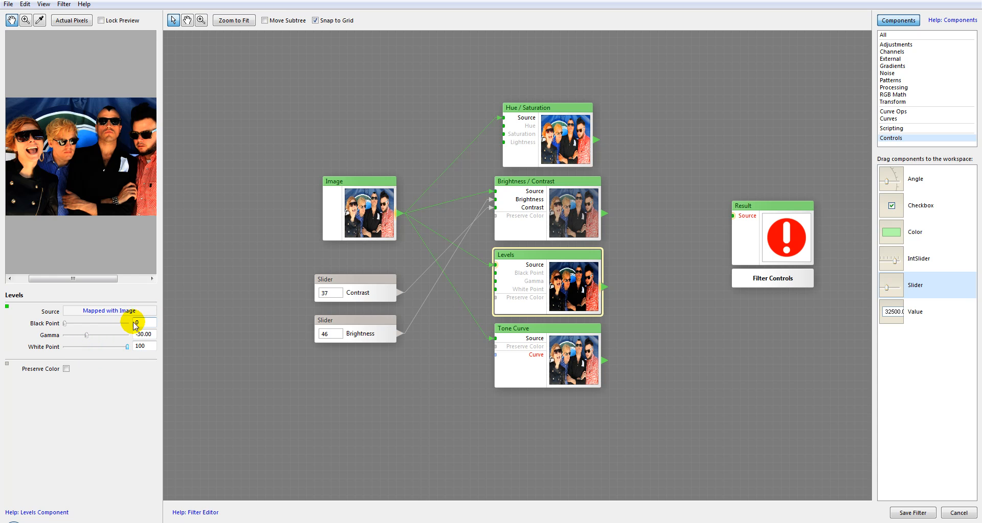
drag(128, 347, 117, 348)
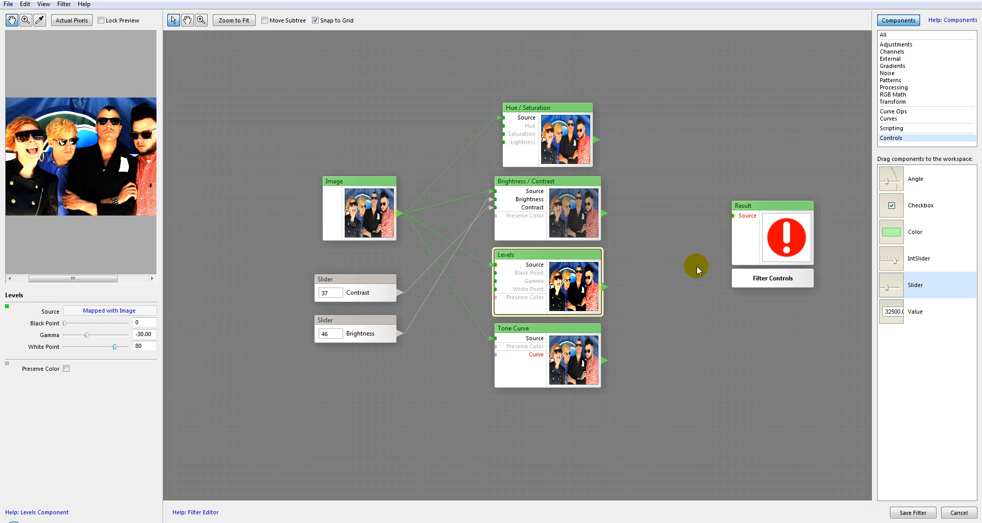
Add a Stairs curve component below the sliders and connect it to the Curve input of the Tone Curve component
click(890, 118)
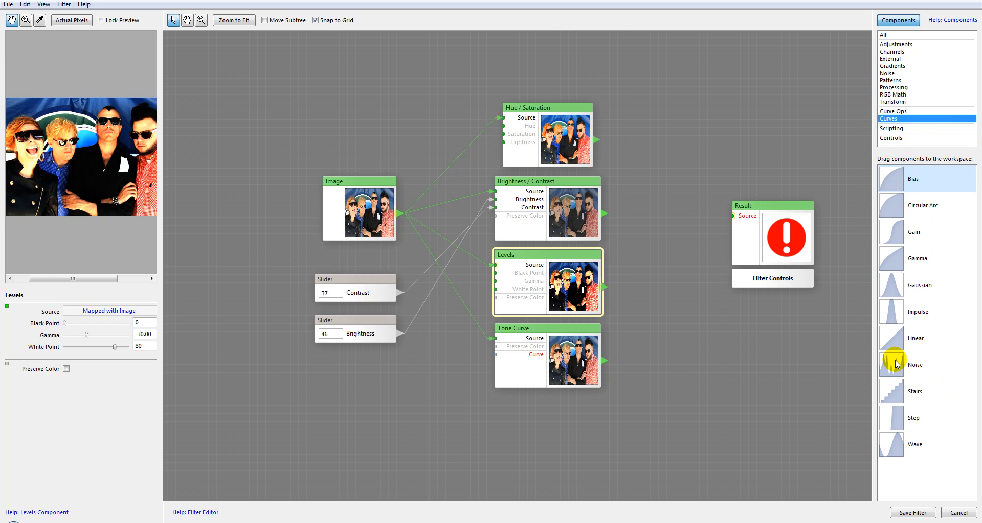
drag(900, 394, 358, 377)
drag(416, 410, 490, 359)
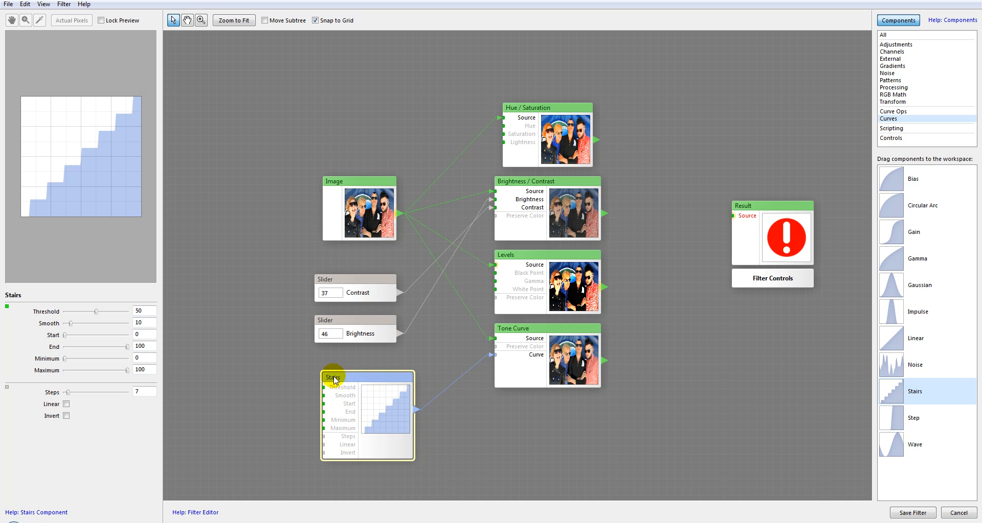
click(570, 332)
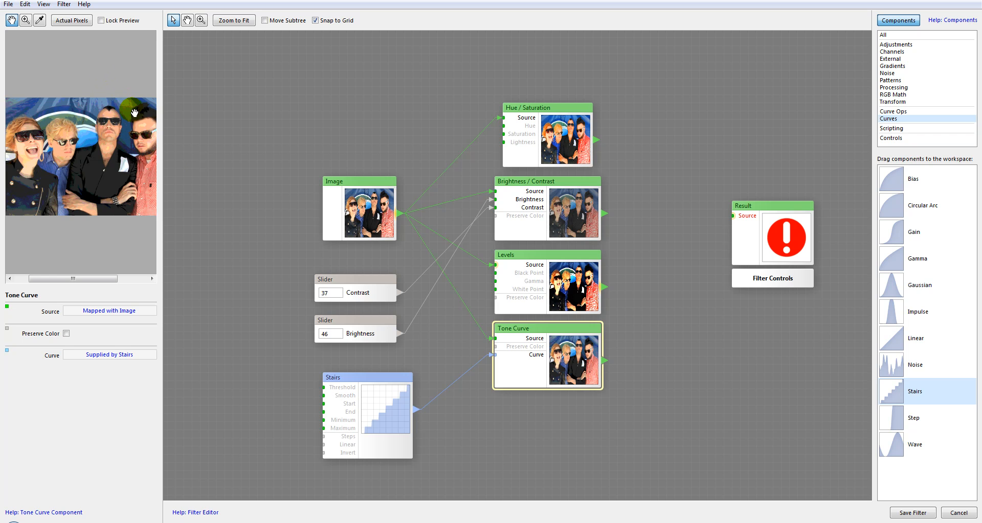
Try feeding the Result component's Source directly from Hue / Saturation and from Brightness / Contrast, and disconnect it again
drag(791, 203, 814, 196)
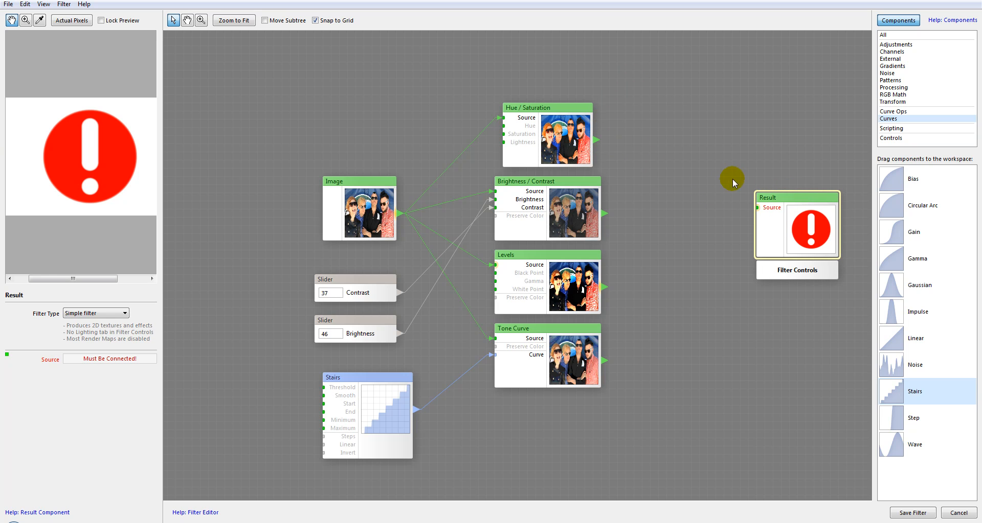
drag(600, 139, 763, 210)
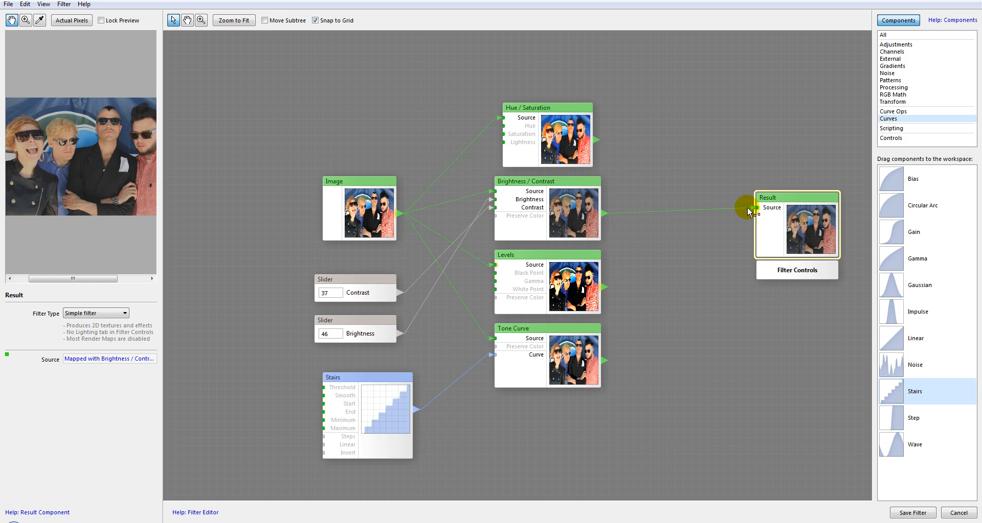
drag(754, 210, 654, 207)
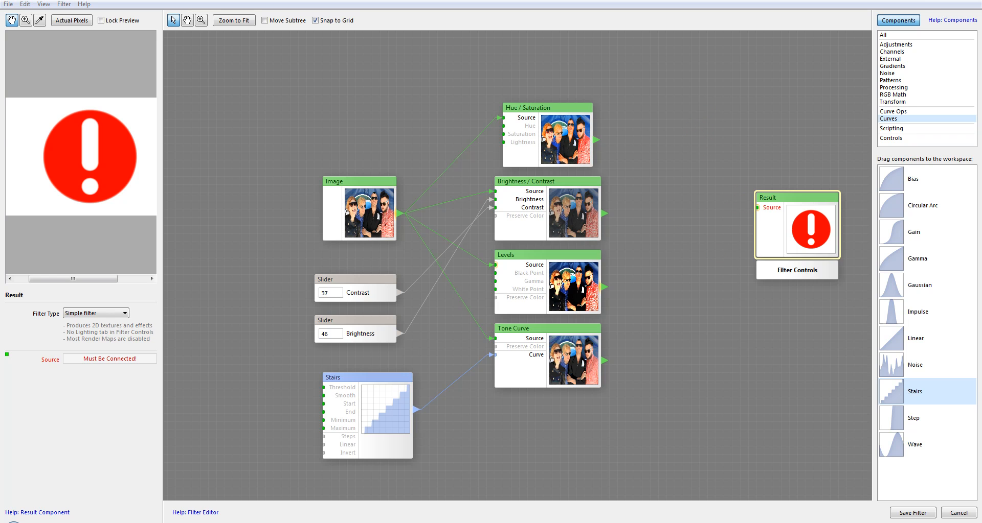
Add a Blend processing component before Result and connect Hue / Saturation to its Foreground and Brightness / Contrast to its Background
click(895, 44)
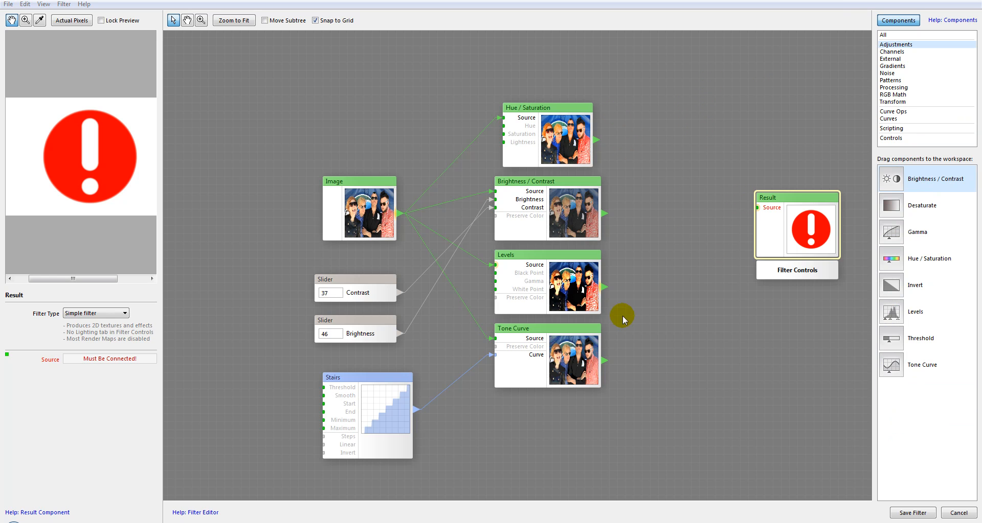
click(897, 51)
click(897, 67)
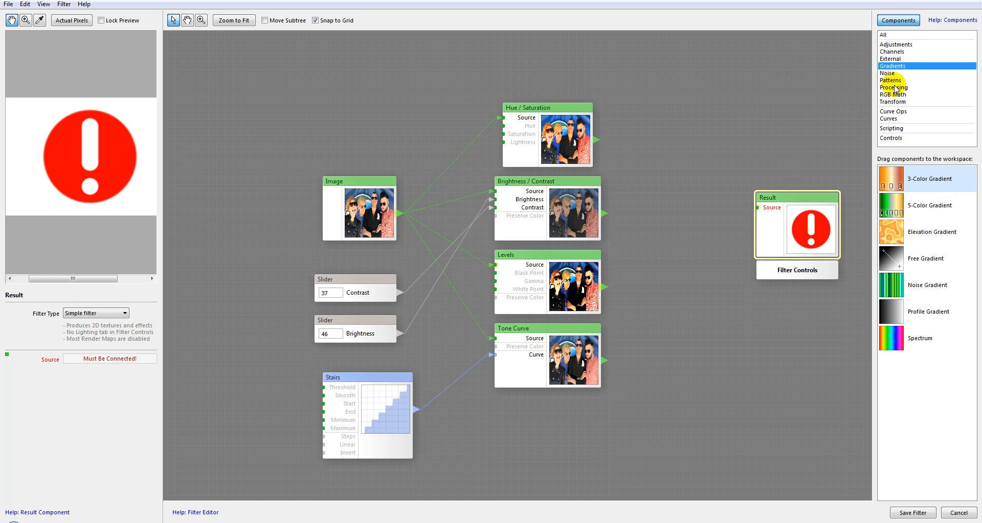
click(894, 87)
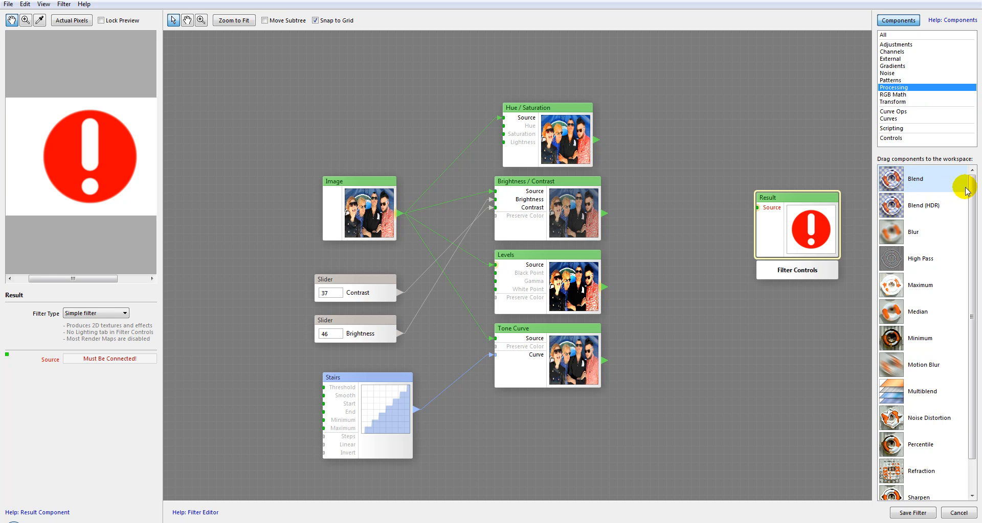
click(890, 180)
mouse_move(730, 225)
mouse_down()
mouse_move(668, 219)
mouse_move(686, 152)
mouse_up()
drag(790, 196, 804, 159)
drag(699, 147, 700, 152)
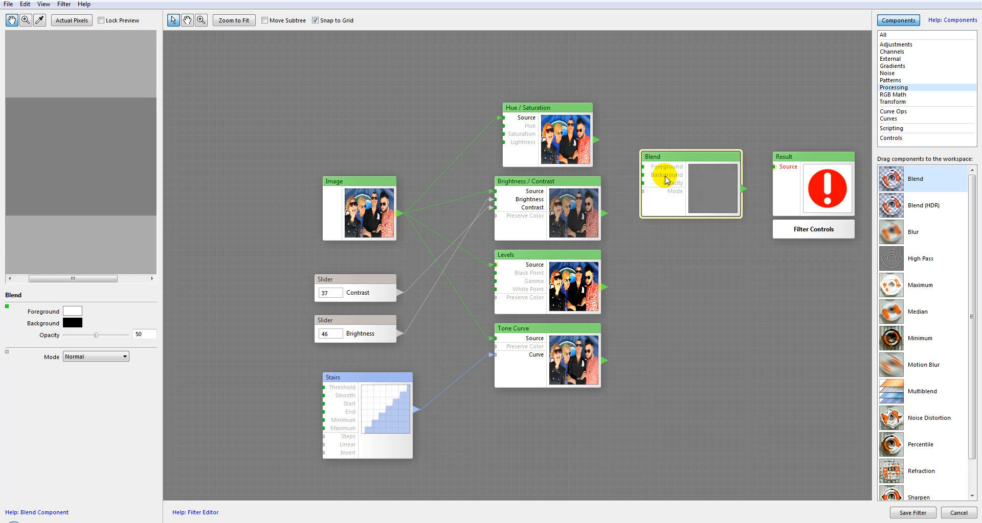
drag(612, 138, 640, 167)
drag(612, 217, 642, 175)
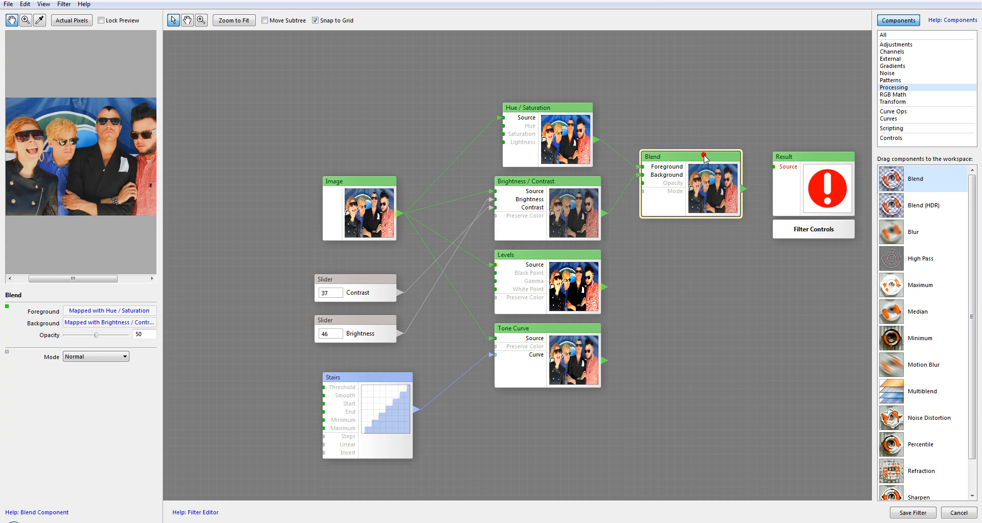
Replace the Blend component with a Multiblend and connect Hue / Saturation, Brightness / Contrast, Levels and Tone Curve to Layers 1 to 4
key(Delete)
drag(895, 382, 678, 151)
click(896, 387)
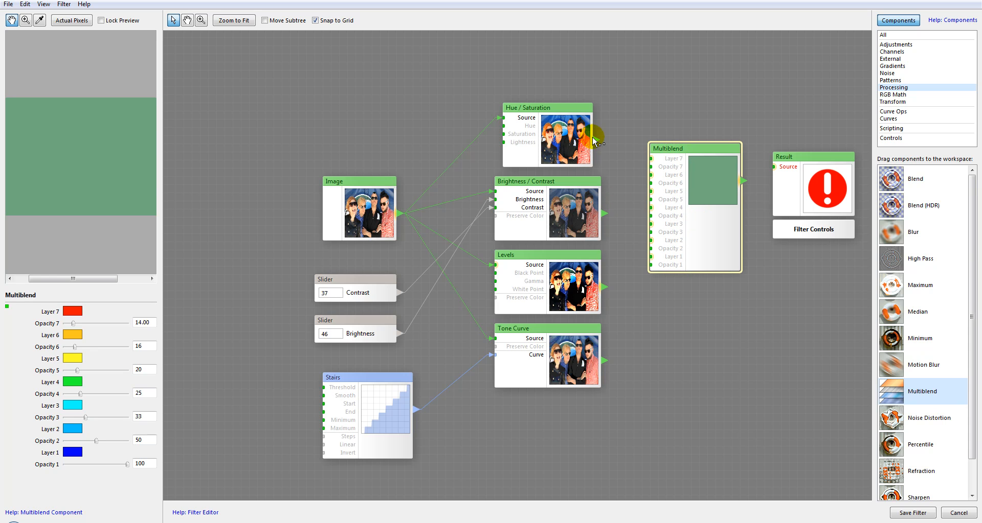
drag(617, 215, 651, 208)
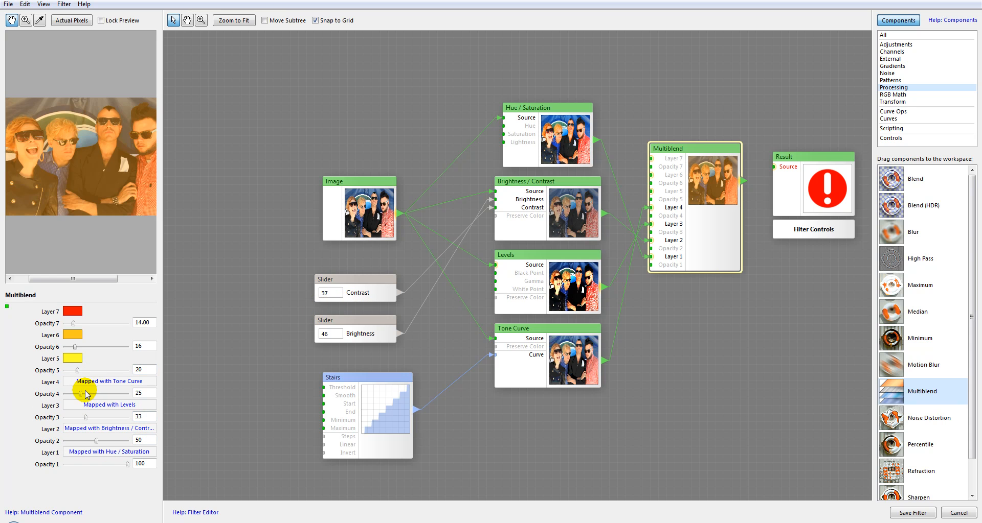
Set the Multiblend's Opacity 5, 6 and 7 to 0, Opacity 4 to 21, Opacity 3 to 42 and Opacity 2 to 27
drag(86, 417, 31, 441)
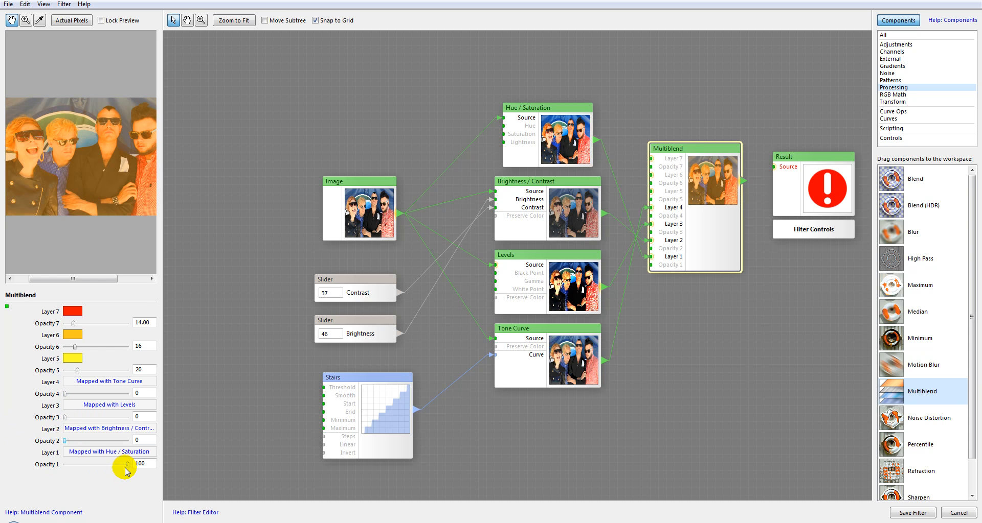
drag(127, 466, 181, 462)
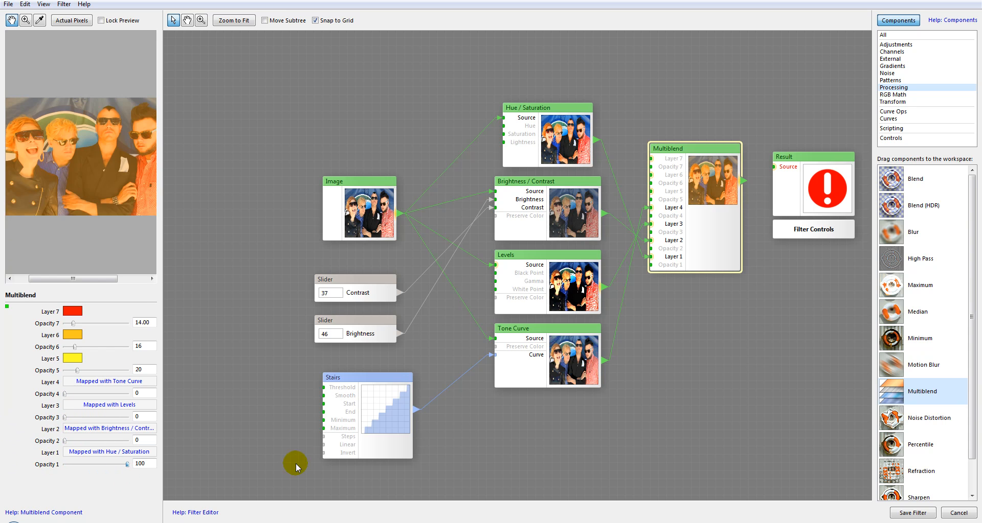
drag(74, 324, 103, 444)
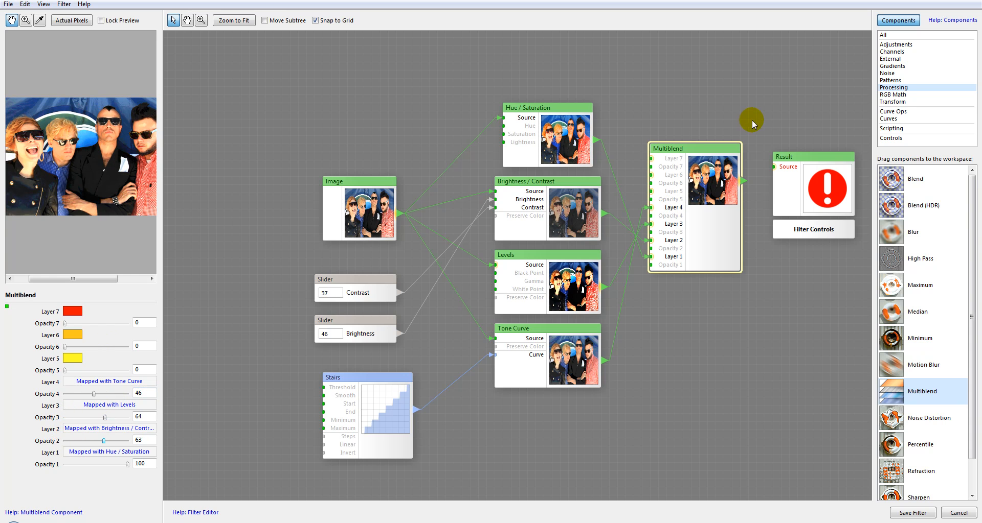
drag(96, 443, 82, 428)
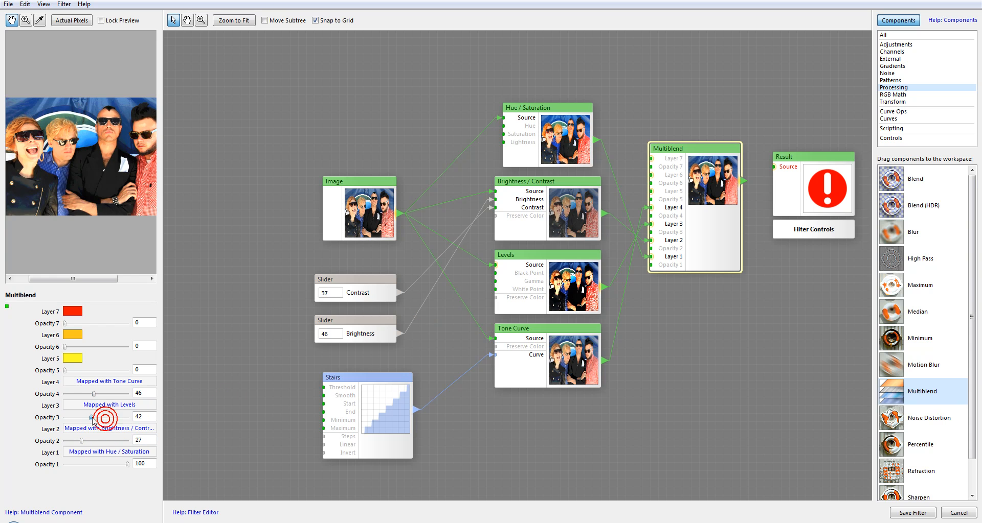
drag(93, 396, 78, 395)
Nudge the Hue / Saturation component and compare the previews of the original Image and the Multiblend component
drag(552, 106, 543, 105)
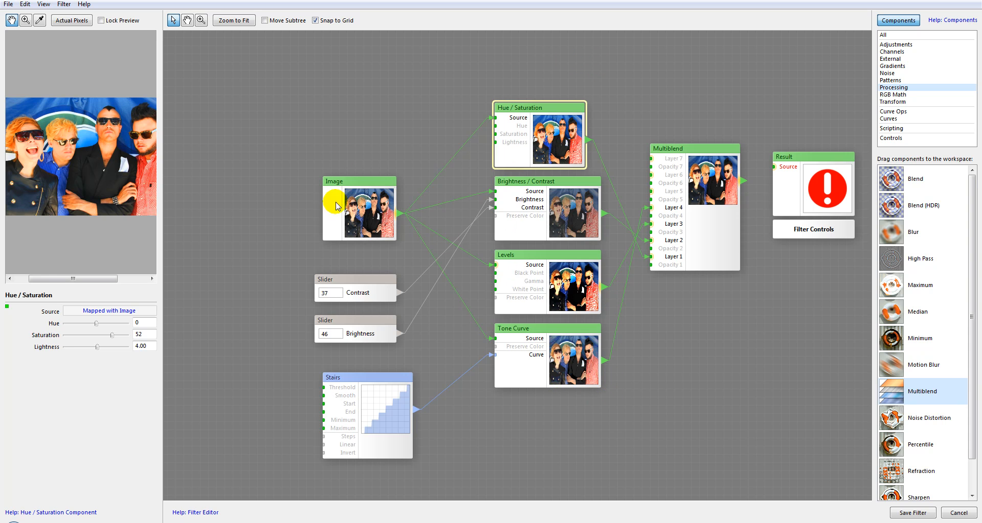
click(725, 217)
click(354, 208)
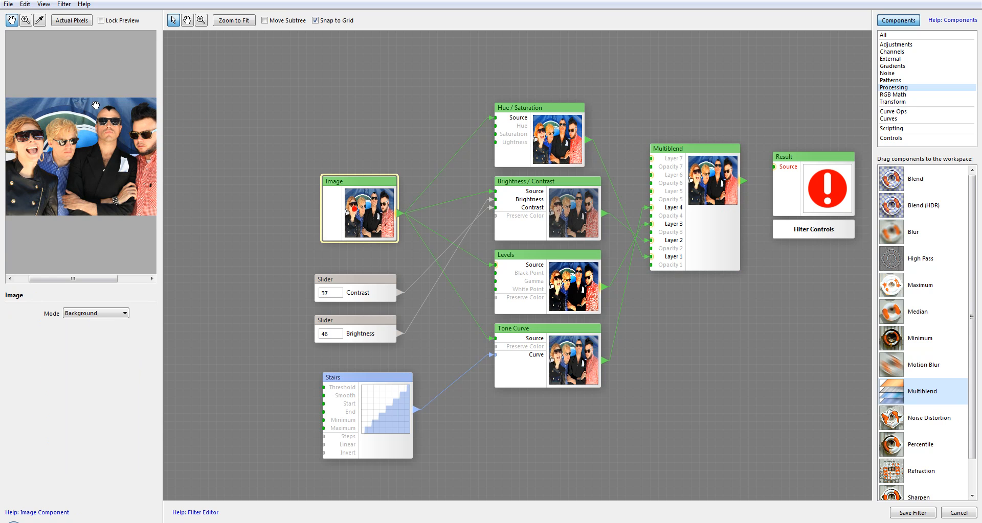
click(690, 246)
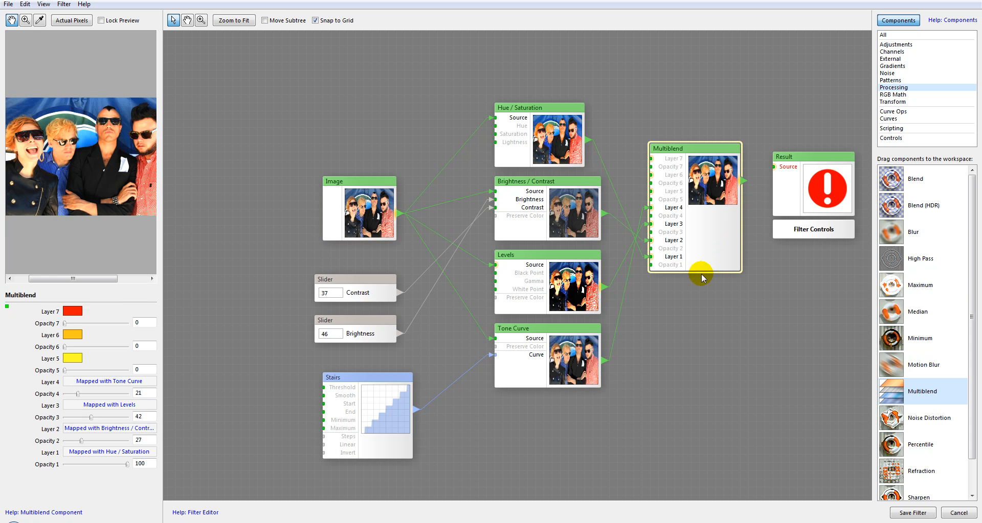
Shift Hue / Saturation, Brightness / Contrast and Multiblend upward, and connect Multiblend to the Source of Result, placed close beside it
drag(528, 108, 535, 93)
drag(557, 185, 562, 170)
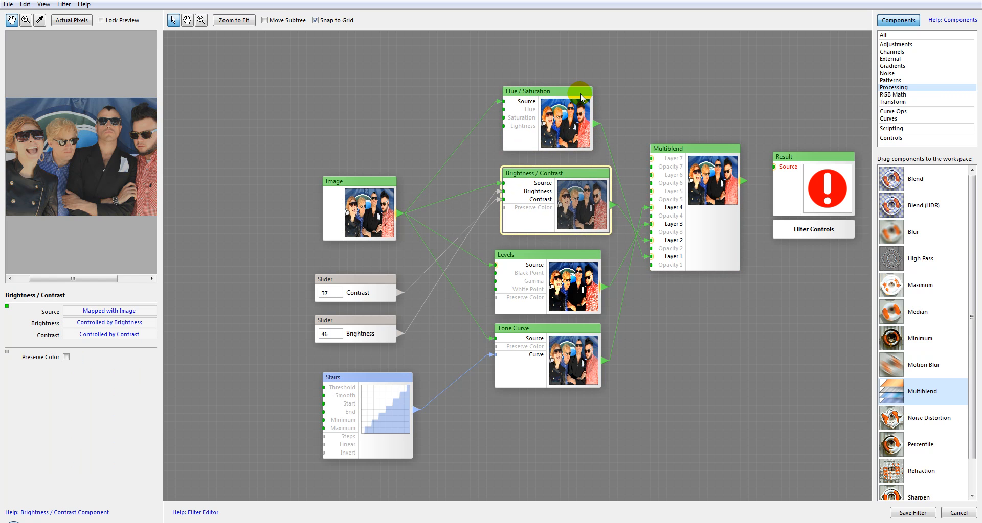
drag(684, 145, 700, 129)
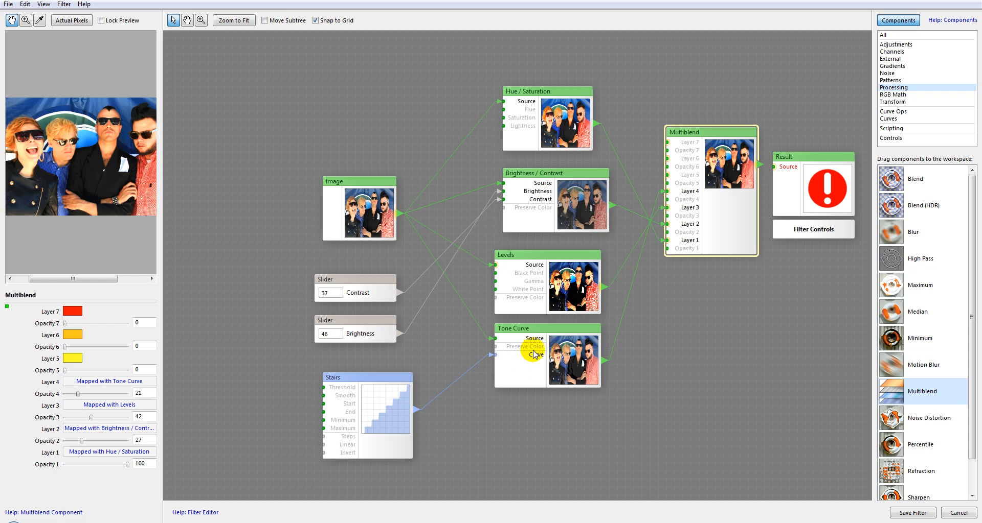
drag(486, 359, 486, 358)
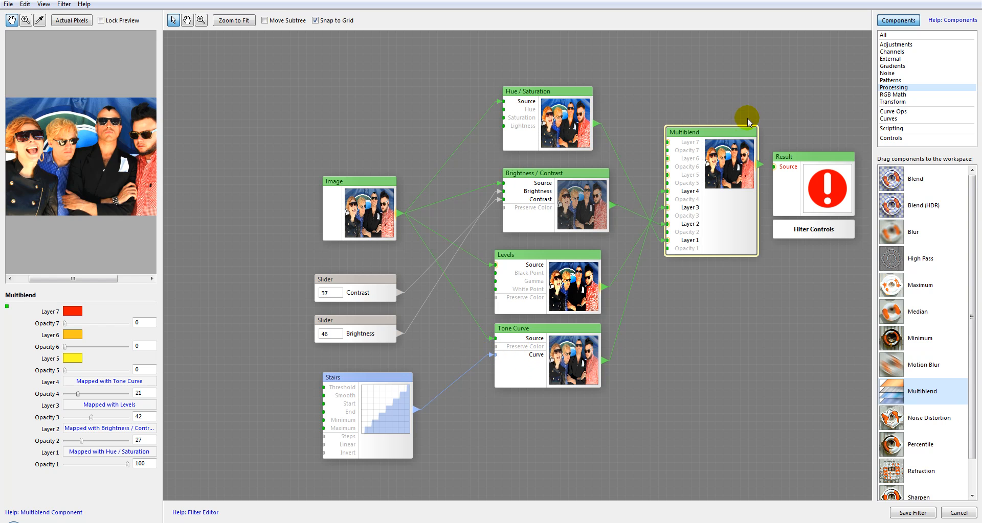
drag(775, 168, 803, 134)
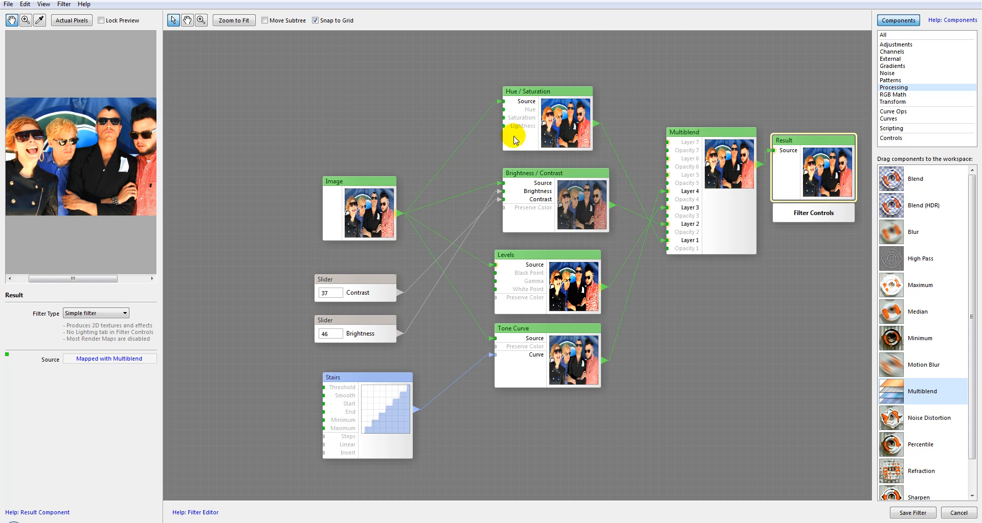
Move the Image, both Slider components and the Stairs component farther away from the adjustment components to space out the graph
drag(359, 184, 302, 184)
drag(358, 293, 318, 280)
drag(360, 323, 319, 307)
drag(370, 380, 336, 351)
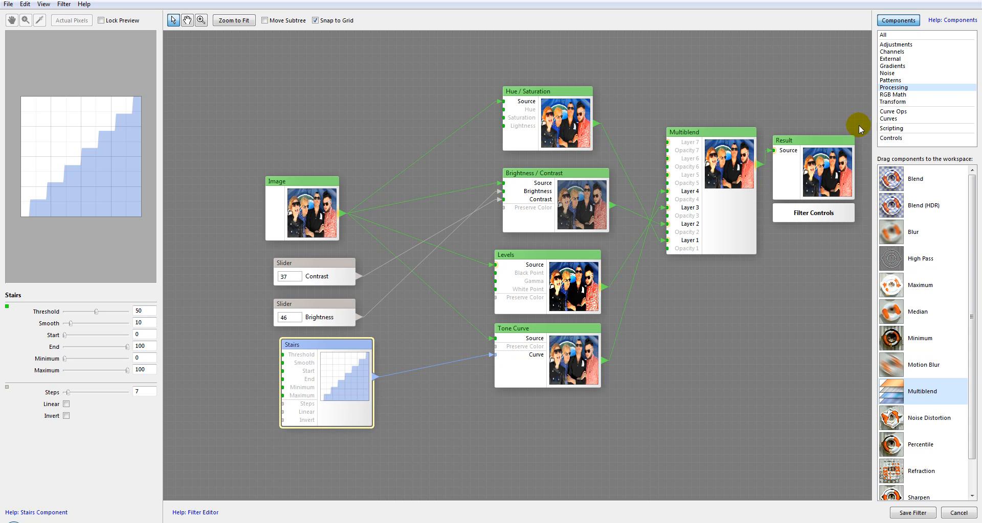